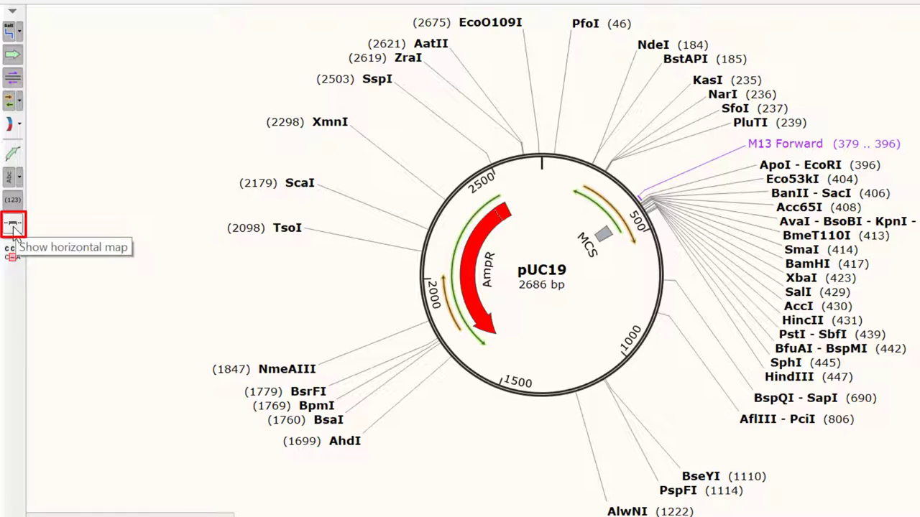
- Preview the linear map, return to the circular map, and select the 146..469 ORF
left_click(13, 229)
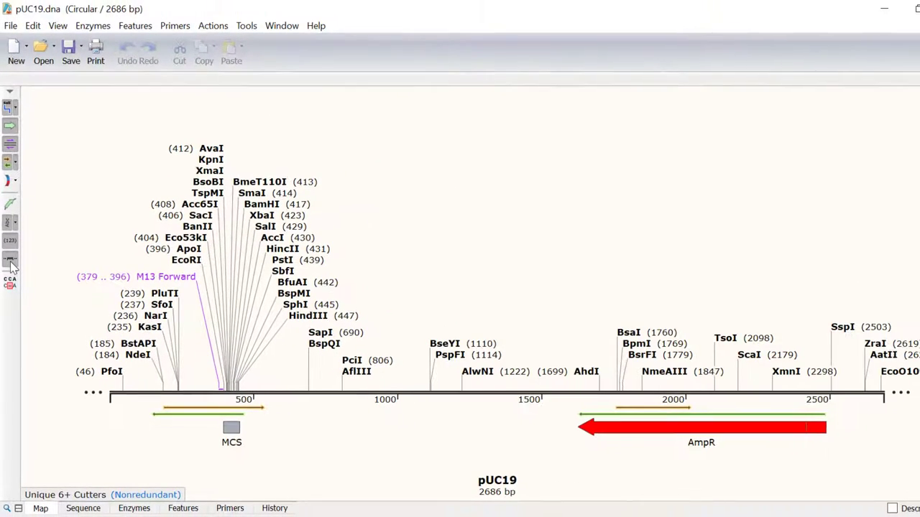
left_click(11, 264)
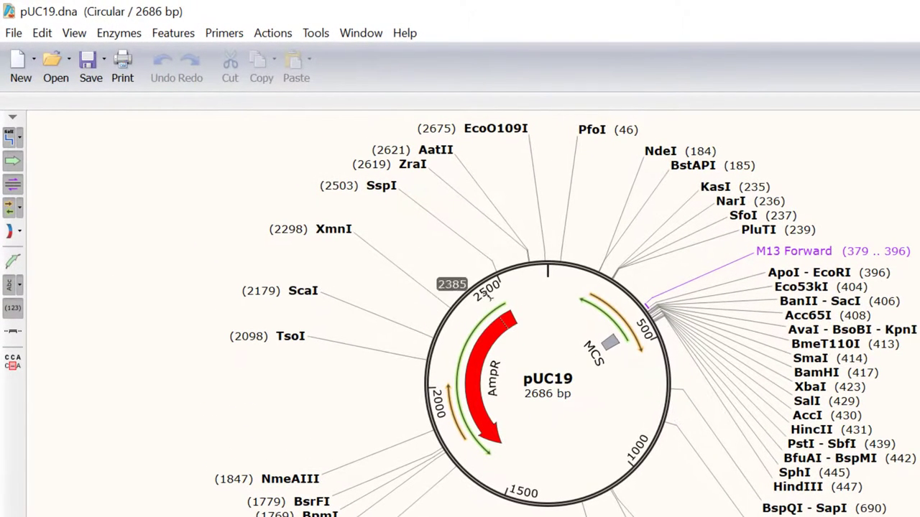
left_click(601, 313)
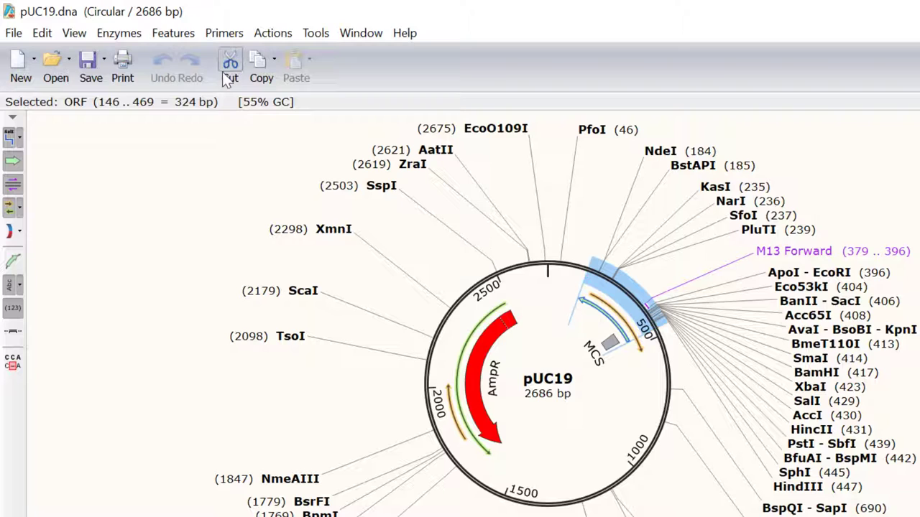
- Add a translated CDS feature named lacZa for the selected ORF
left_click(181, 36)
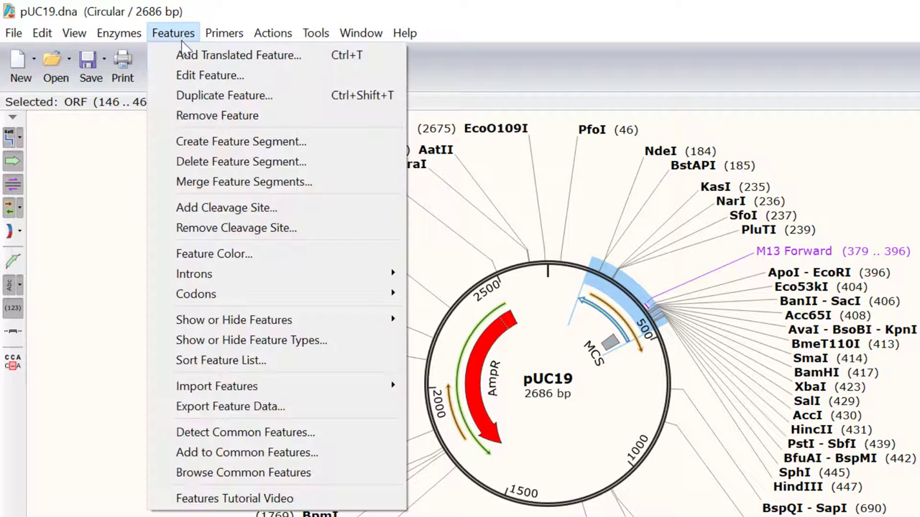
left_click(182, 54)
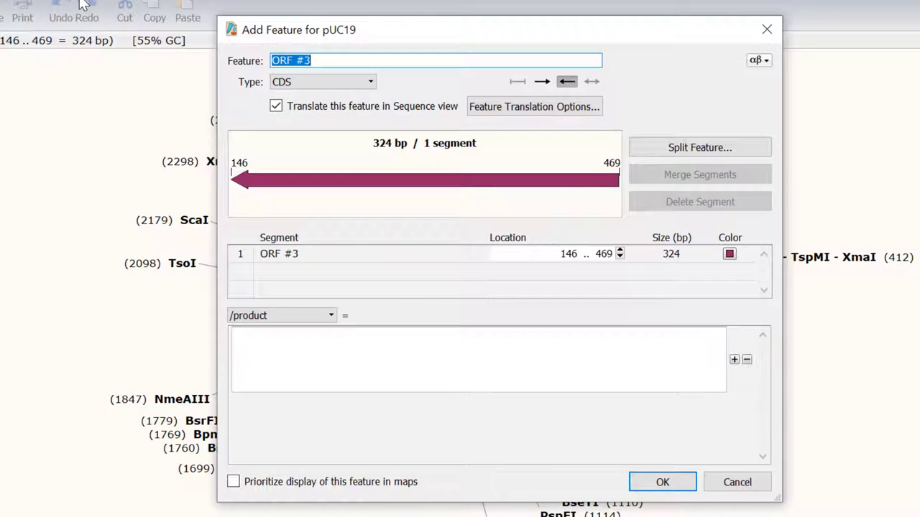
type("lacZa")
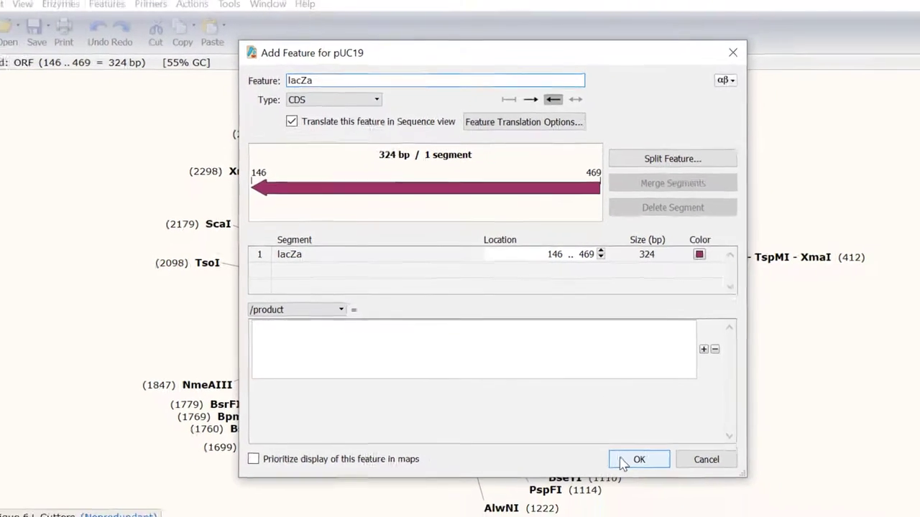
left_click(662, 482)
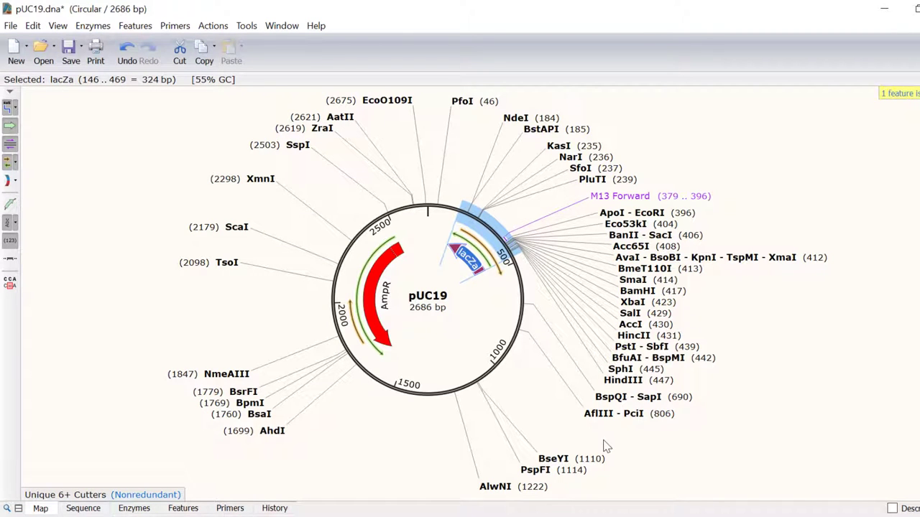
- In the pUC19 sequence, turn features, translations, enzymes and compact view off and back on
left_click(90, 508)
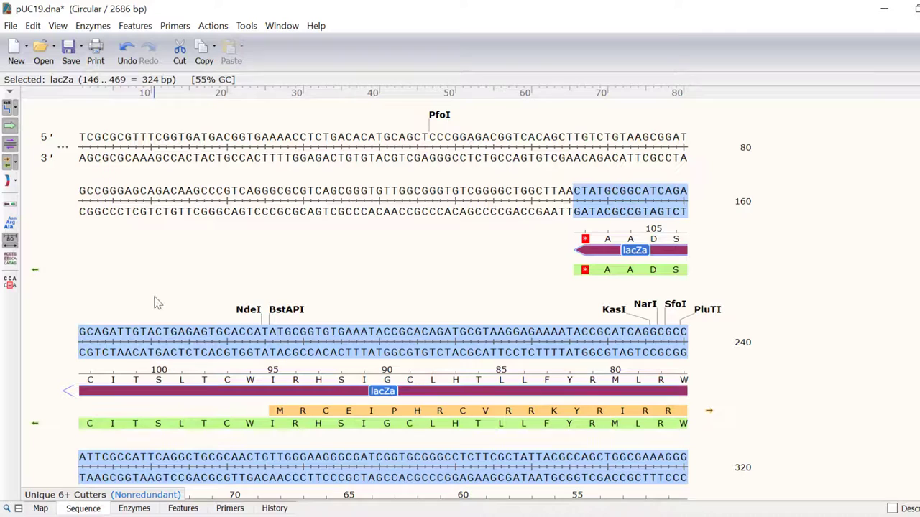
left_click(12, 125)
left_click(13, 125)
left_click(8, 164)
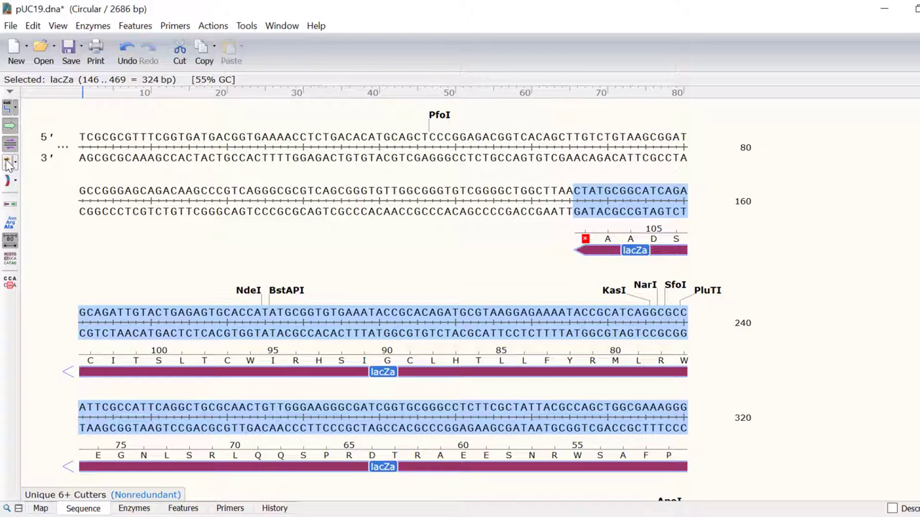
left_click(8, 164)
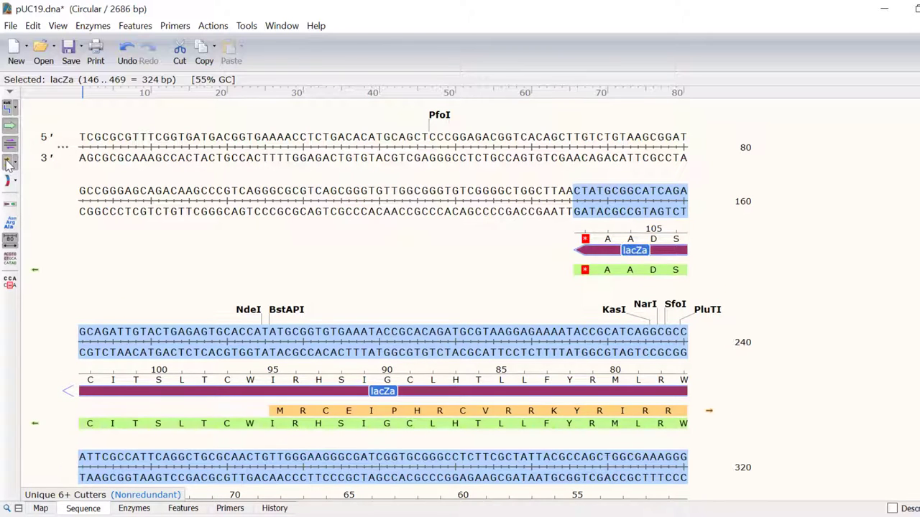
left_click(10, 108)
left_click(11, 107)
left_click(10, 261)
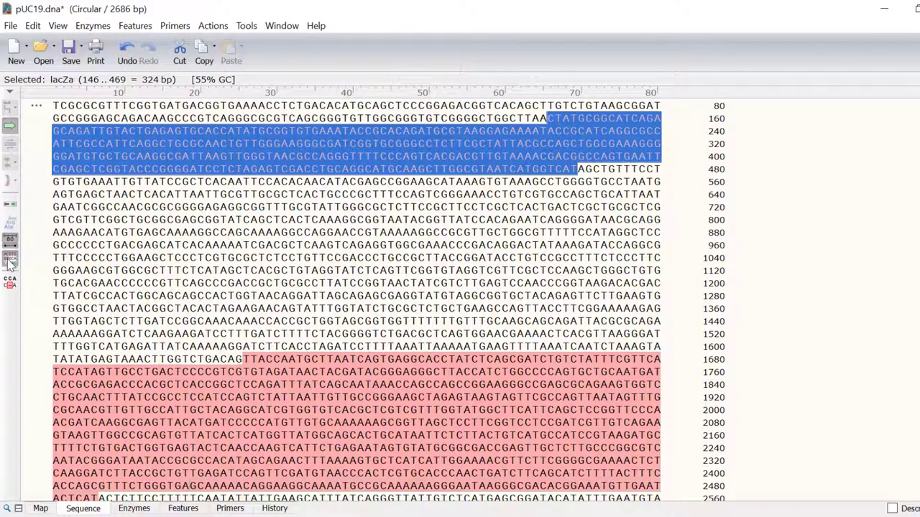
left_click(10, 262)
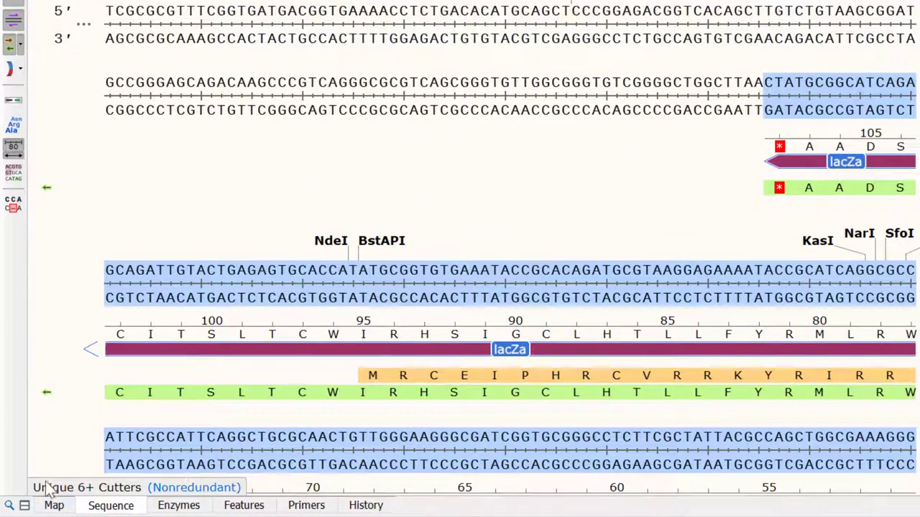
- Split the view with Features below, then show Map on top and Sequence below
left_click(24, 505)
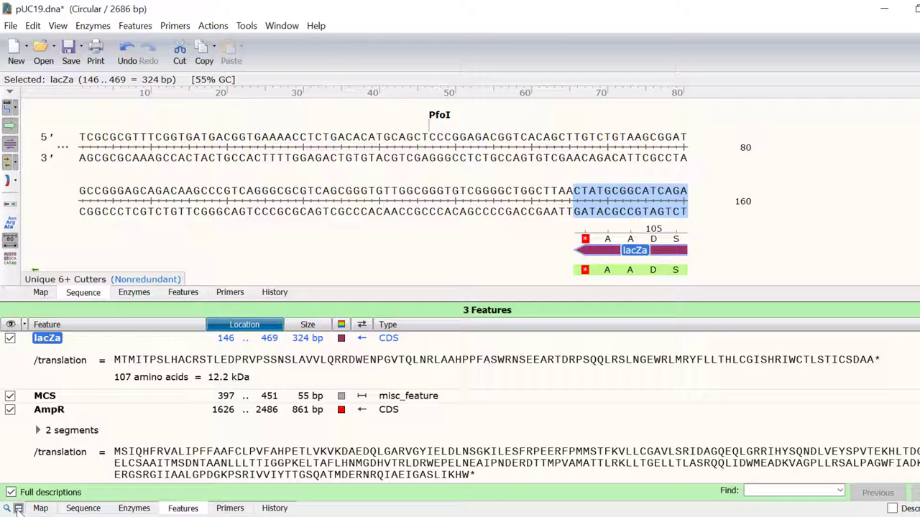
left_click(41, 294)
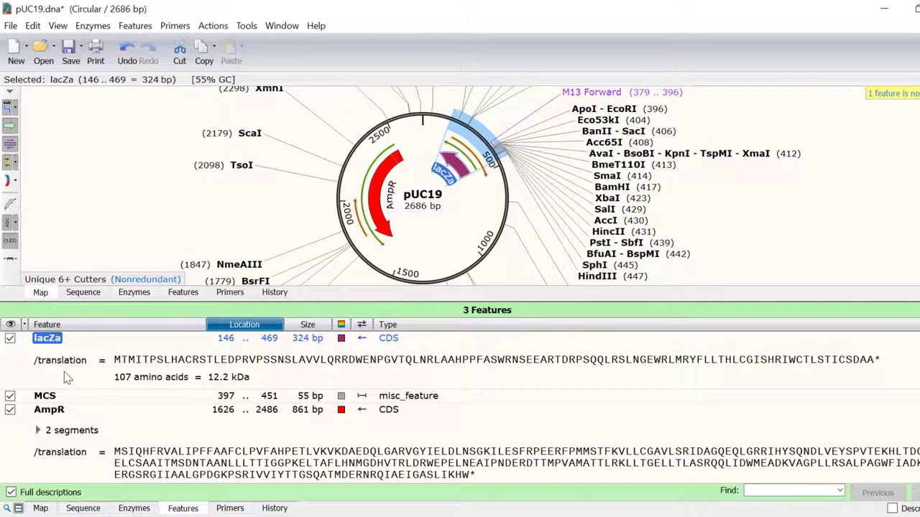
left_click(82, 509)
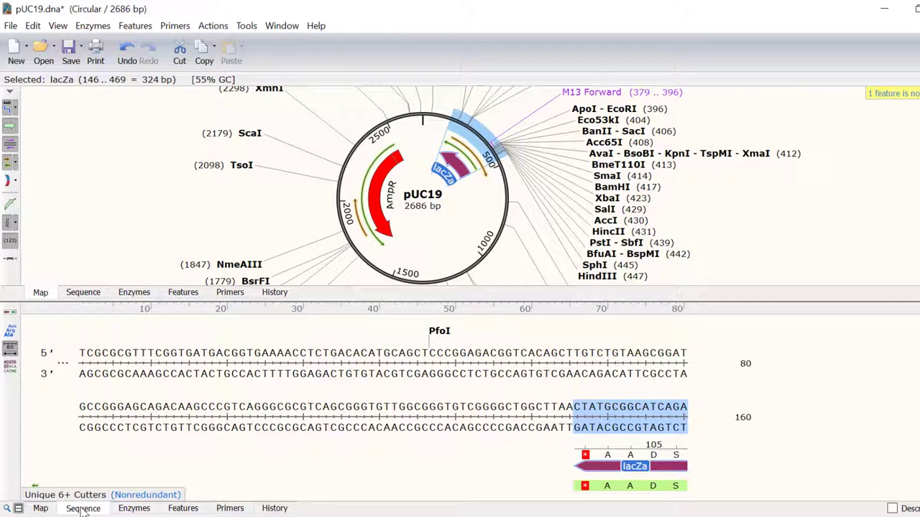
- Sort the Features list by each column, hide lacZa, and return to the circular map
left_click(18, 509)
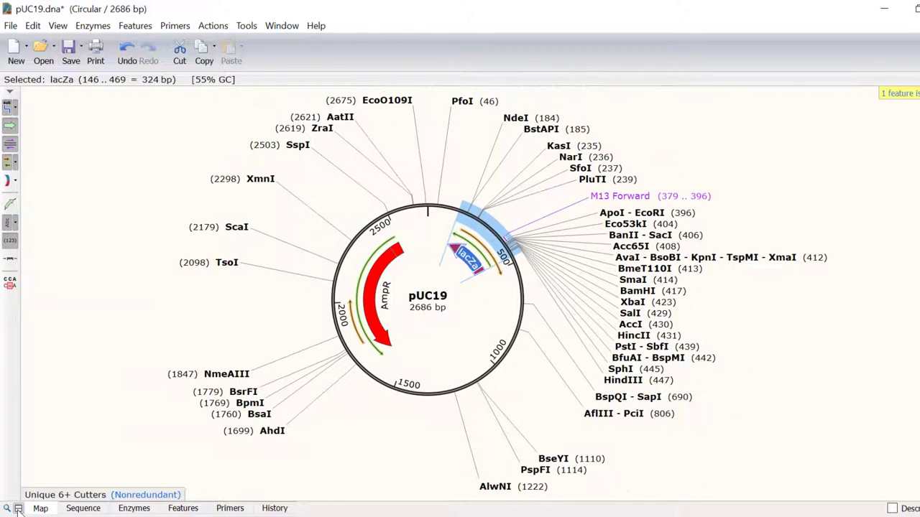
left_click(183, 508)
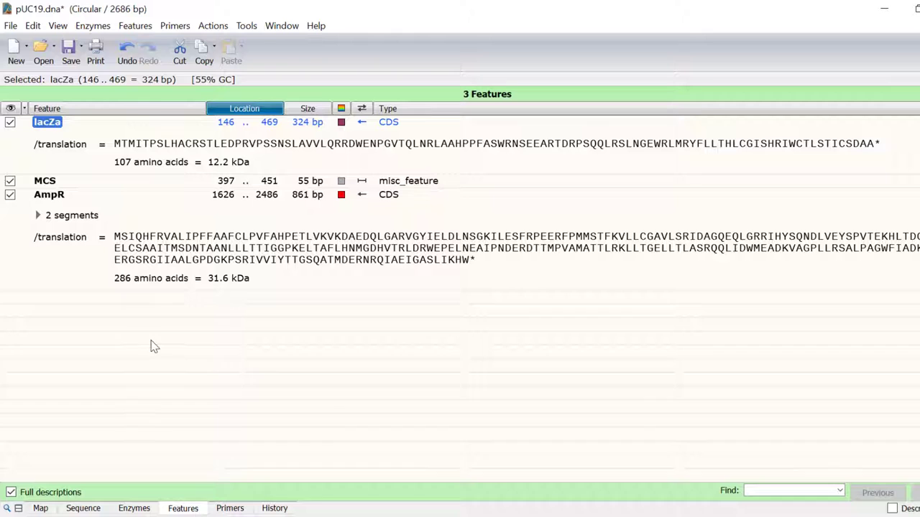
left_click(173, 112)
left_click(241, 109)
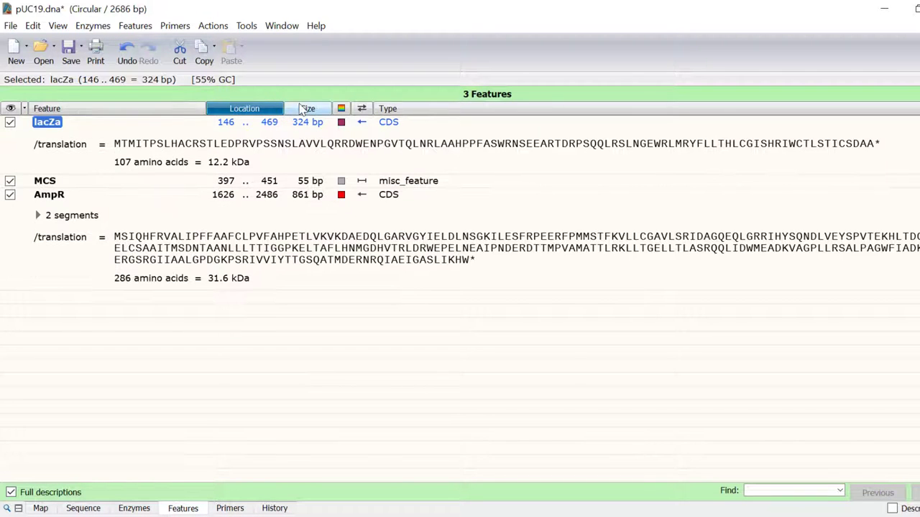
left_click(303, 110)
left_click(343, 109)
left_click(362, 109)
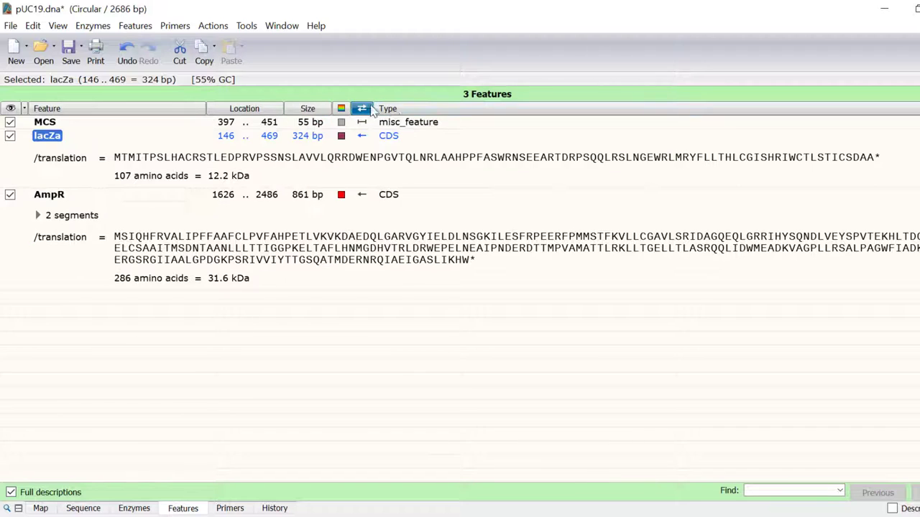
left_click(398, 110)
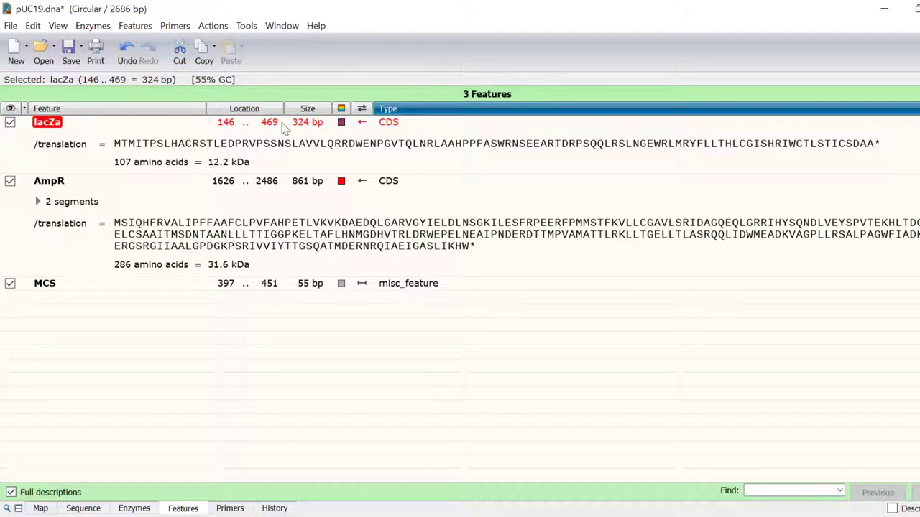
left_click(10, 124)
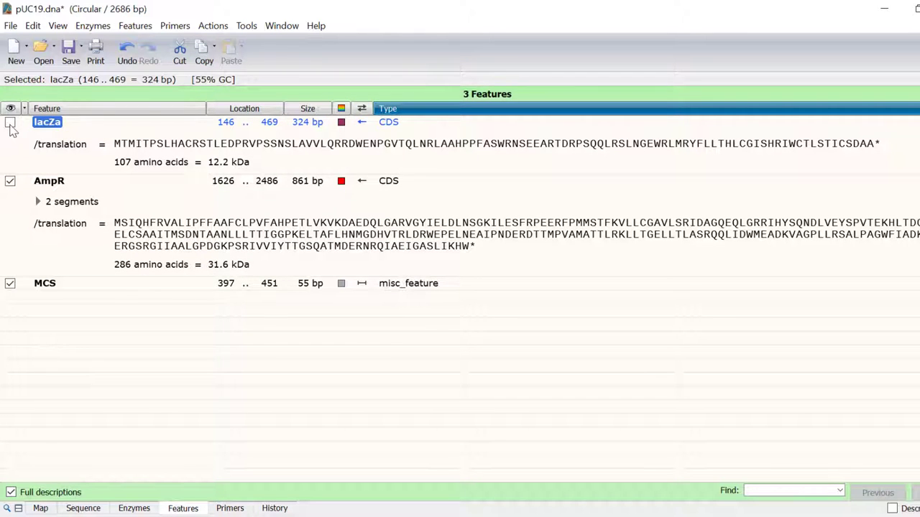
left_click(40, 508)
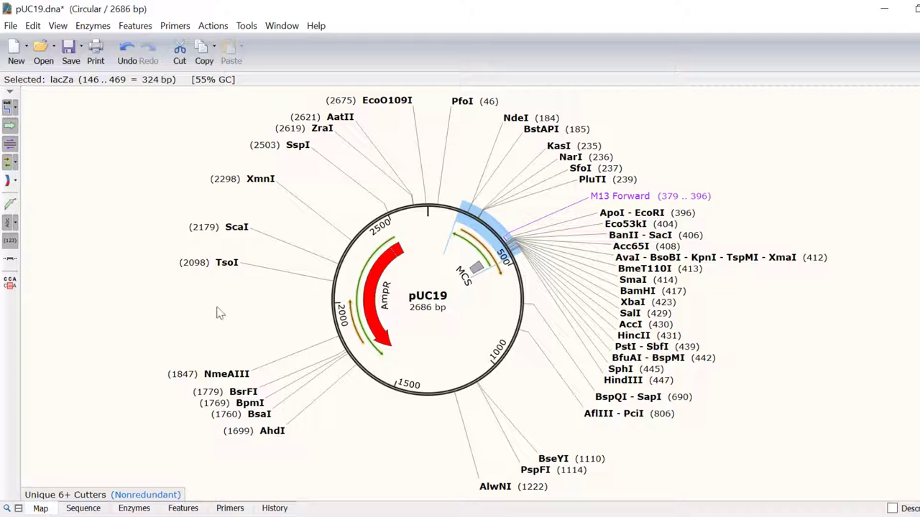
mouse_move(225, 265)
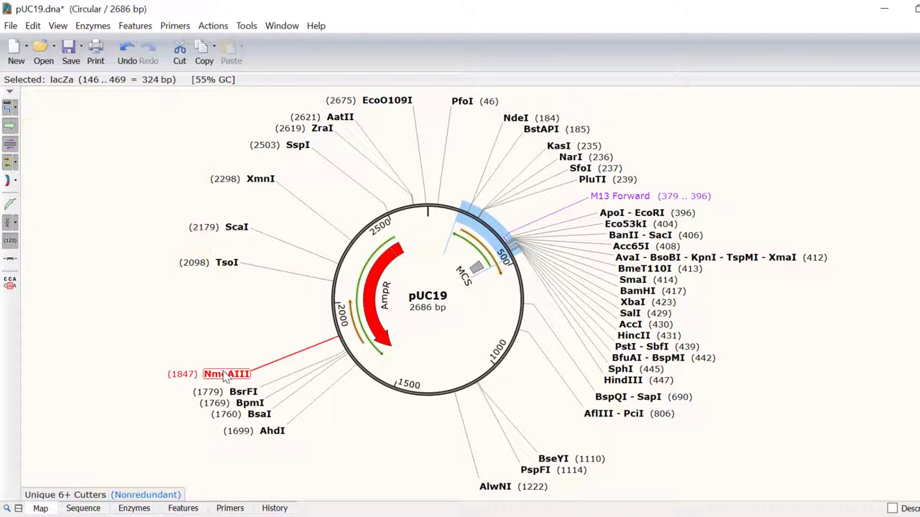
mouse_move(224, 376)
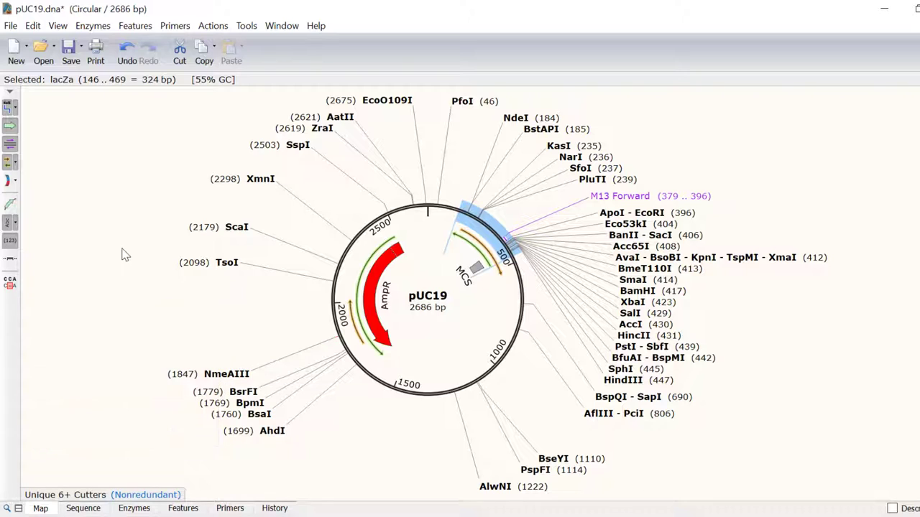
left_click(7, 109)
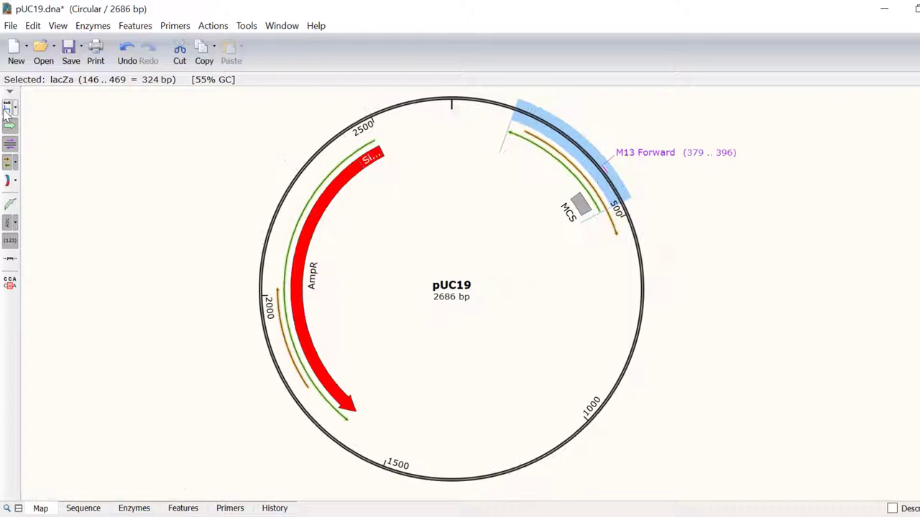
left_click(8, 109)
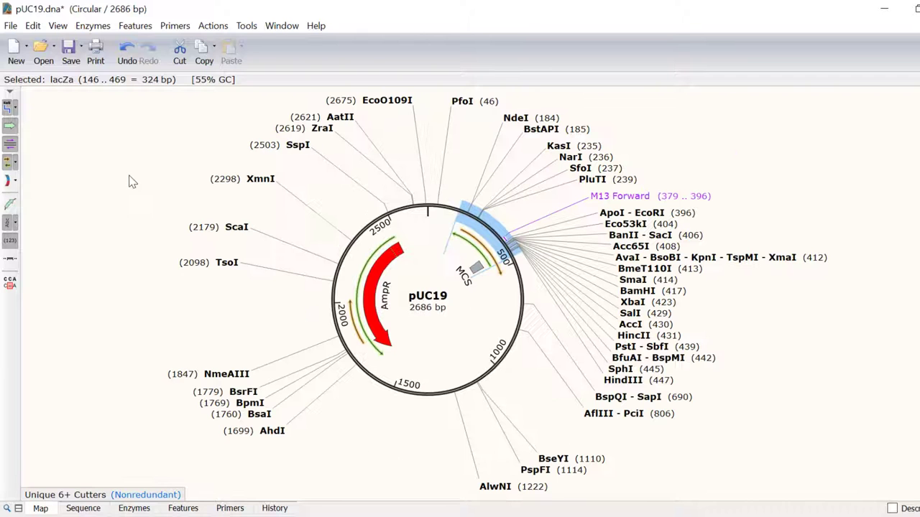
- Show enzyme sites as lines, sort enzymes by number of sites, then view the sequence
left_click(134, 508)
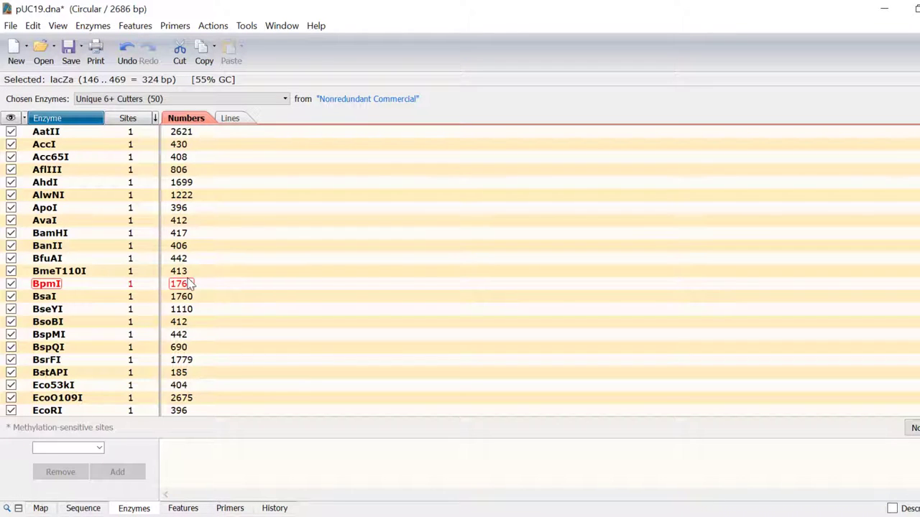
left_click(164, 100)
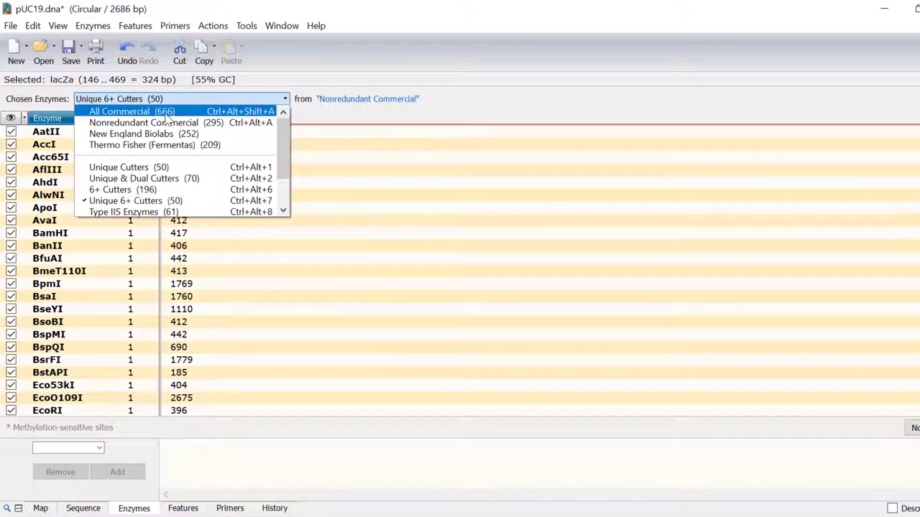
left_click(325, 121)
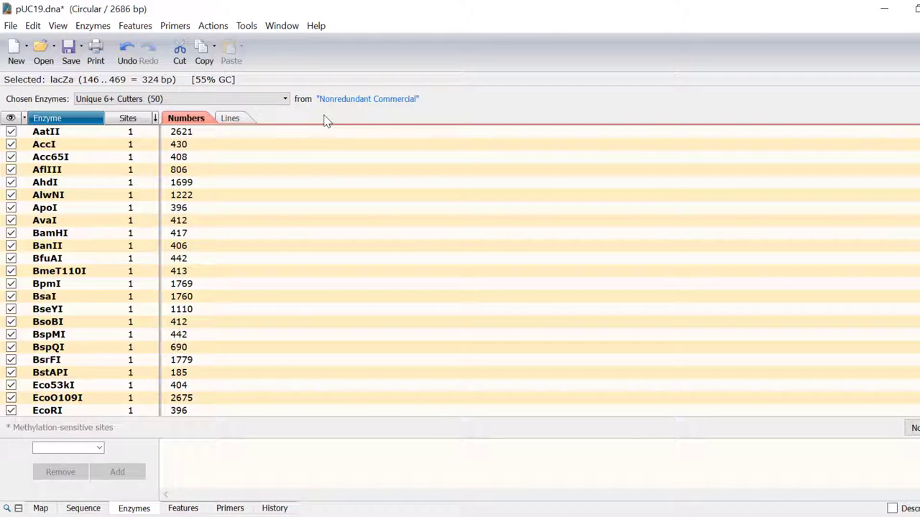
left_click(231, 120)
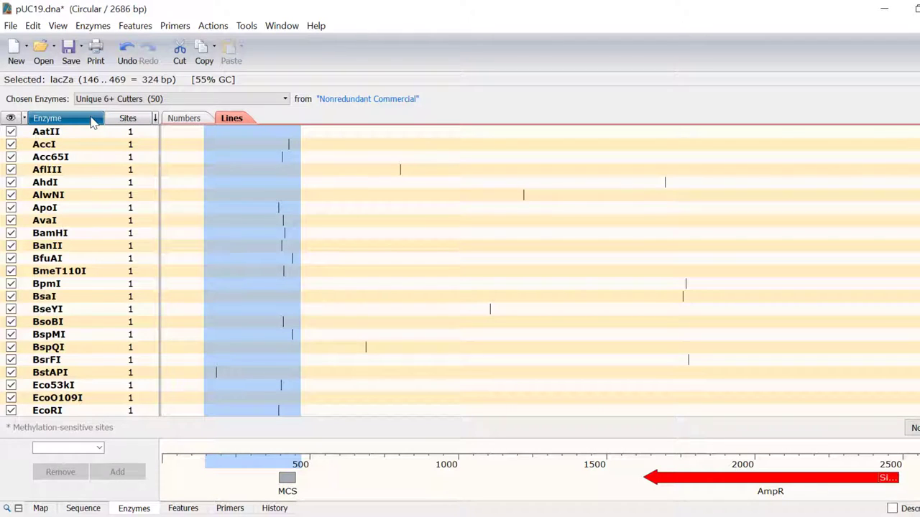
left_click(132, 119)
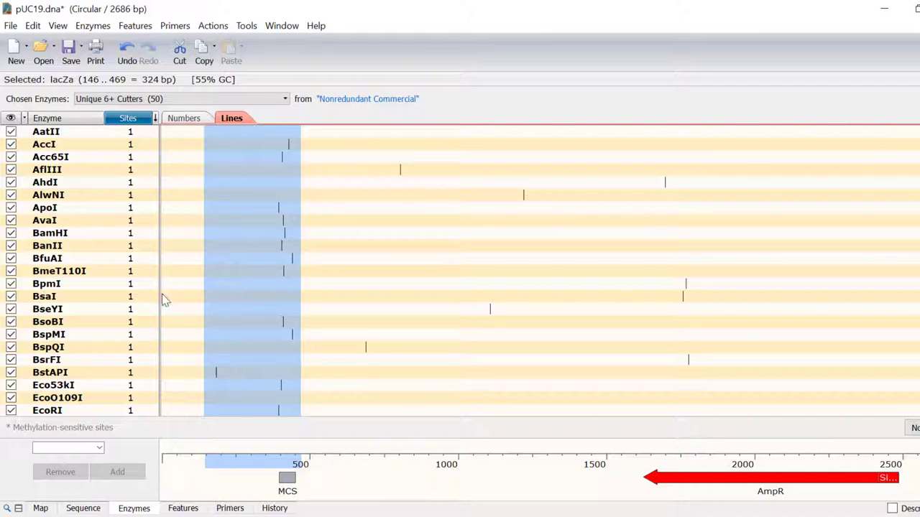
left_click(84, 508)
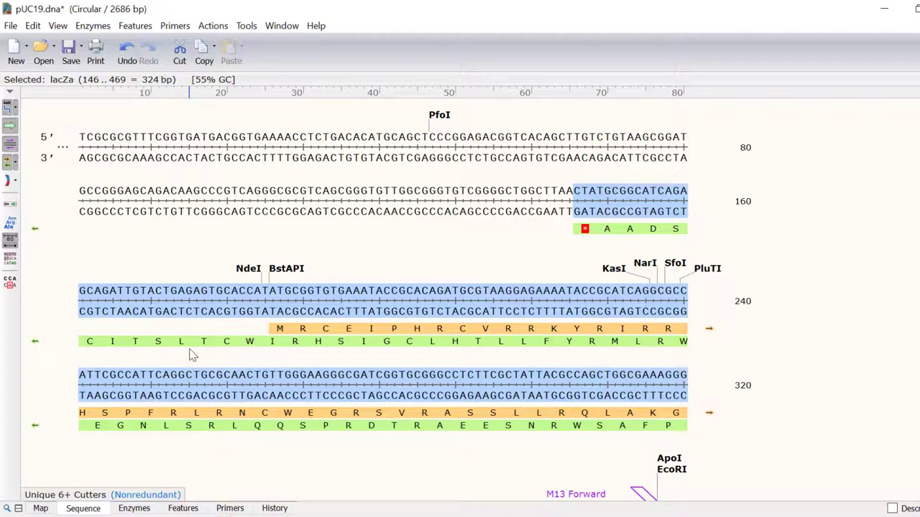
- Change the M13 Forward primer's colour to red
scroll(191, 354, "down", 5)
scroll(191, 354, "up", 2)
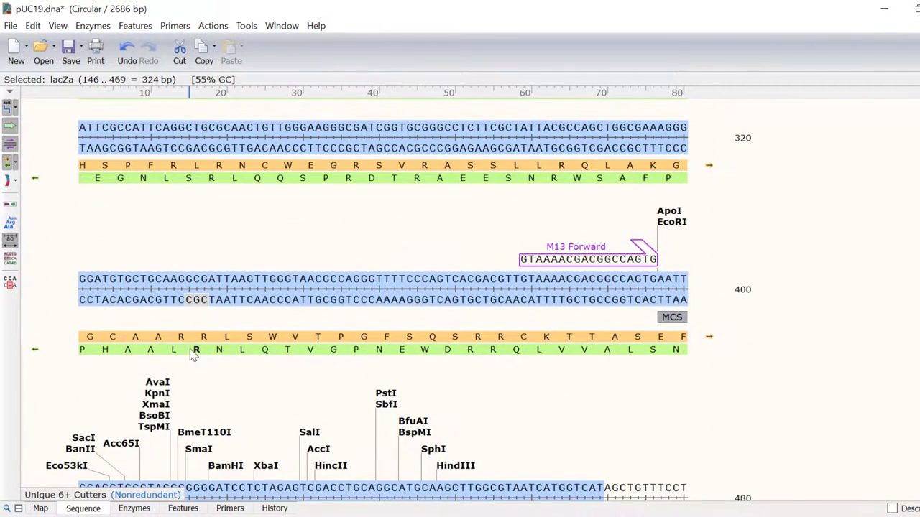
left_click(569, 264)
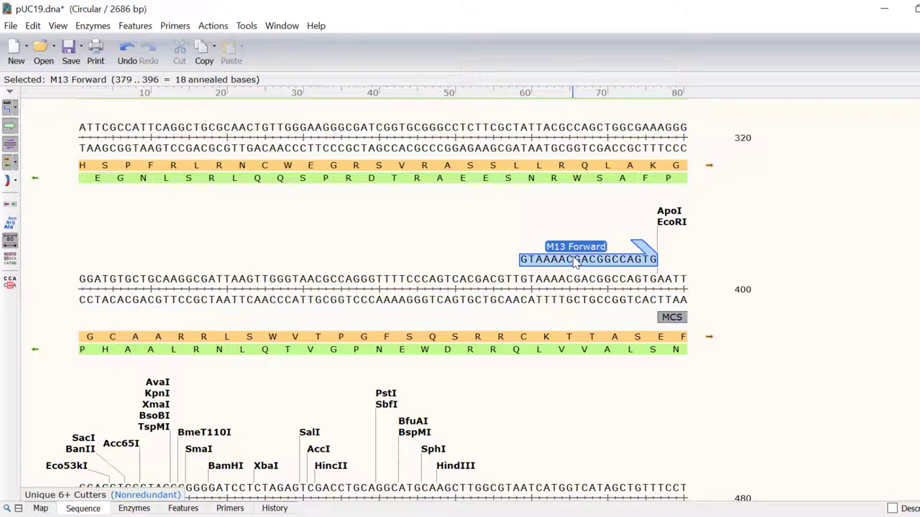
right_click(574, 258)
left_click(622, 318)
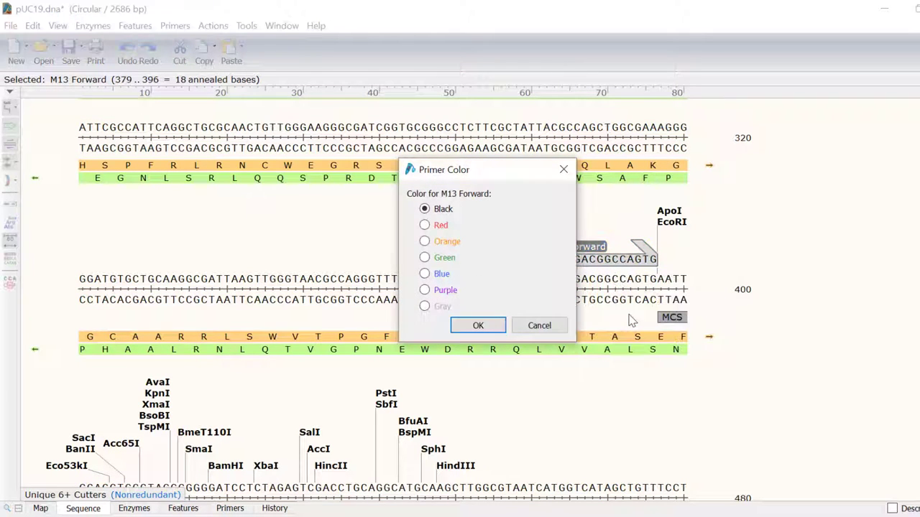
left_click(425, 226)
left_click(474, 322)
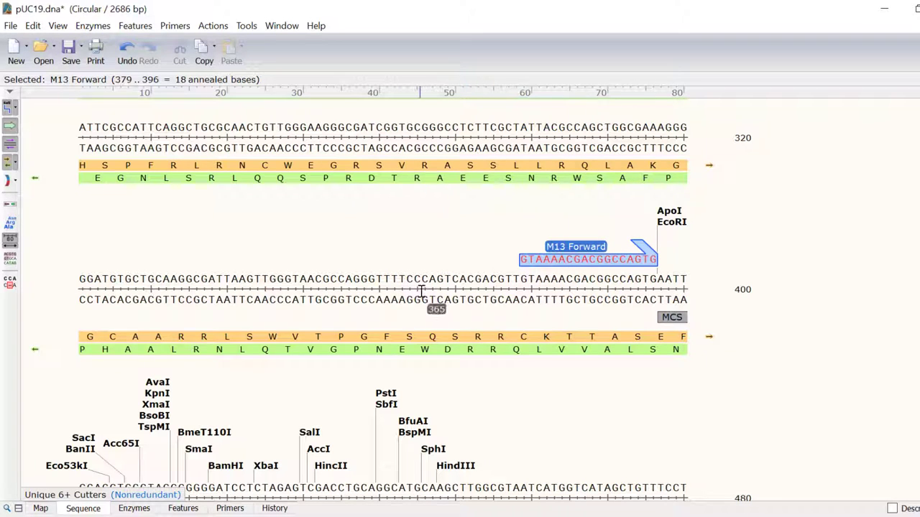
- Sort pUC19's primer list by name, length, colour, binding site, direction and Tm
left_click(230, 508)
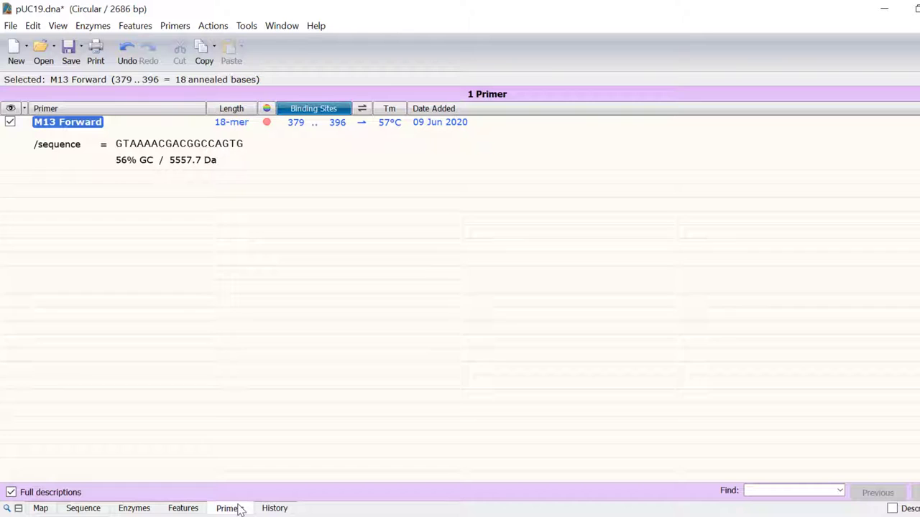
left_click(164, 113)
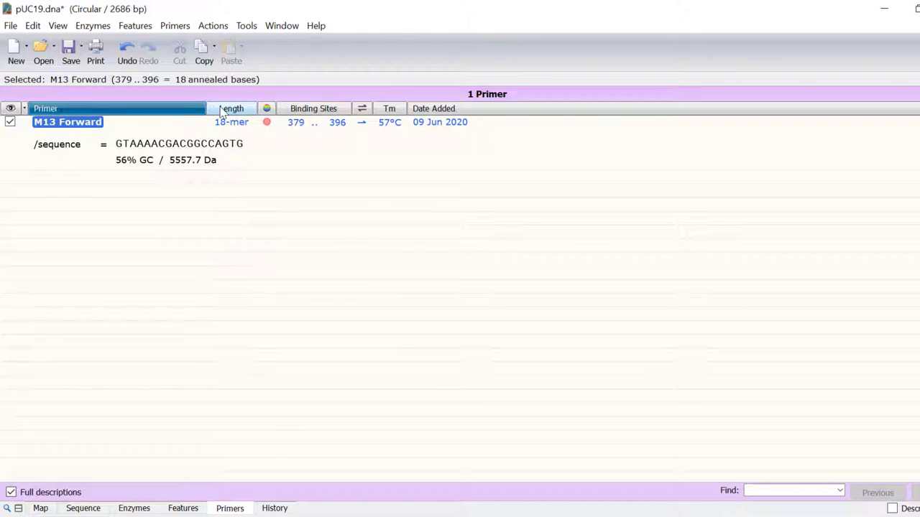
left_click(222, 110)
left_click(265, 109)
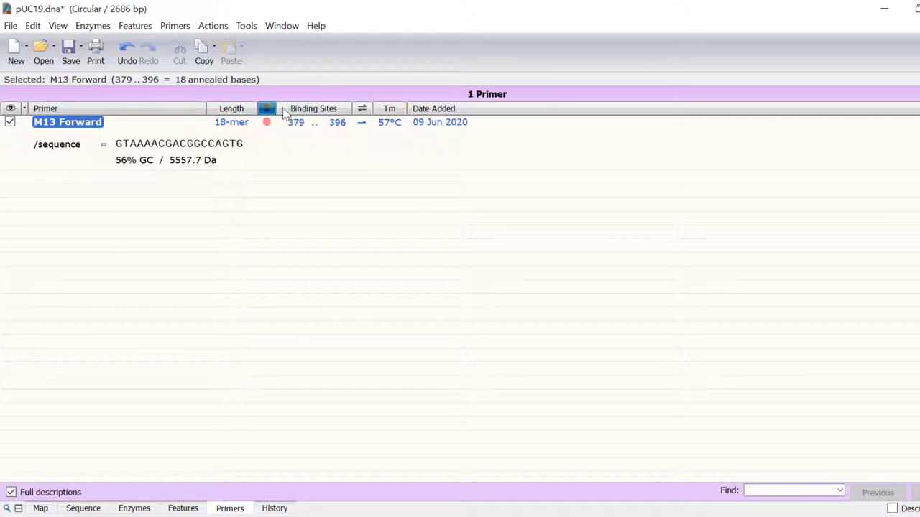
left_click(304, 114)
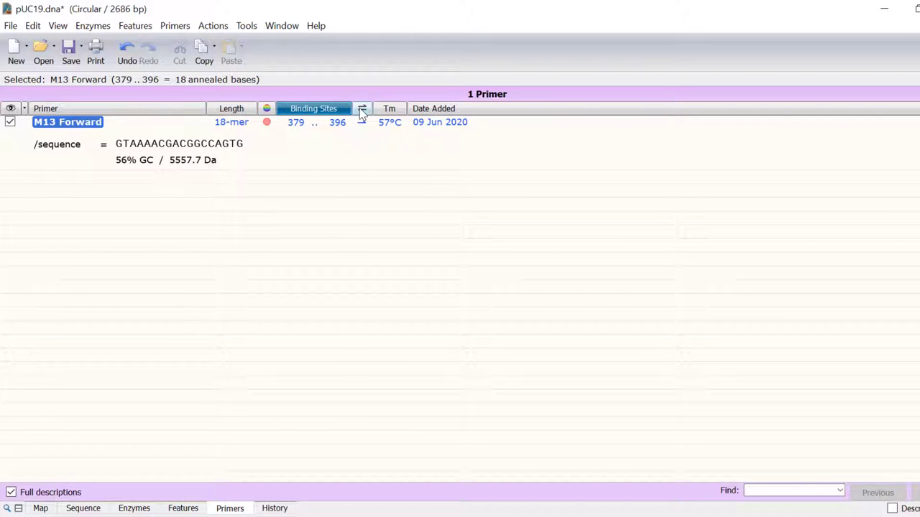
left_click(362, 111)
left_click(401, 112)
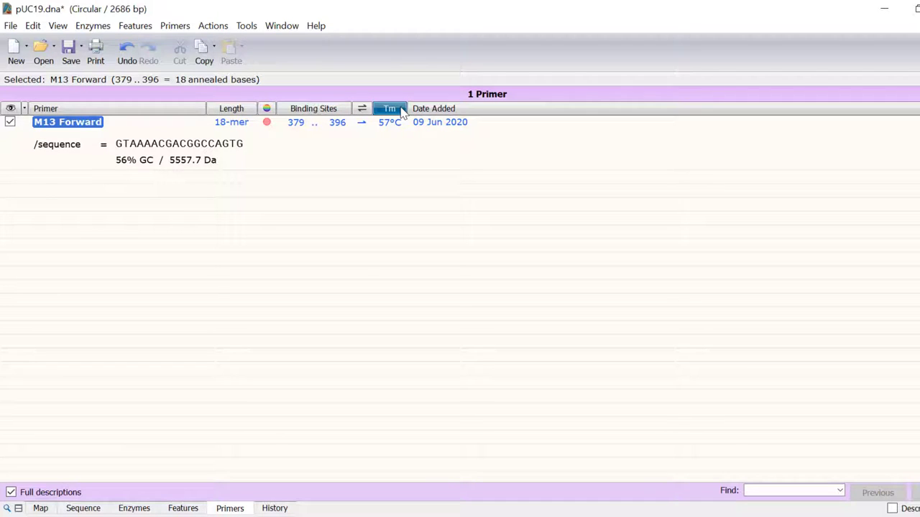
- Show pUC19's history, then switch to the Cloned.dna file
left_click(276, 510)
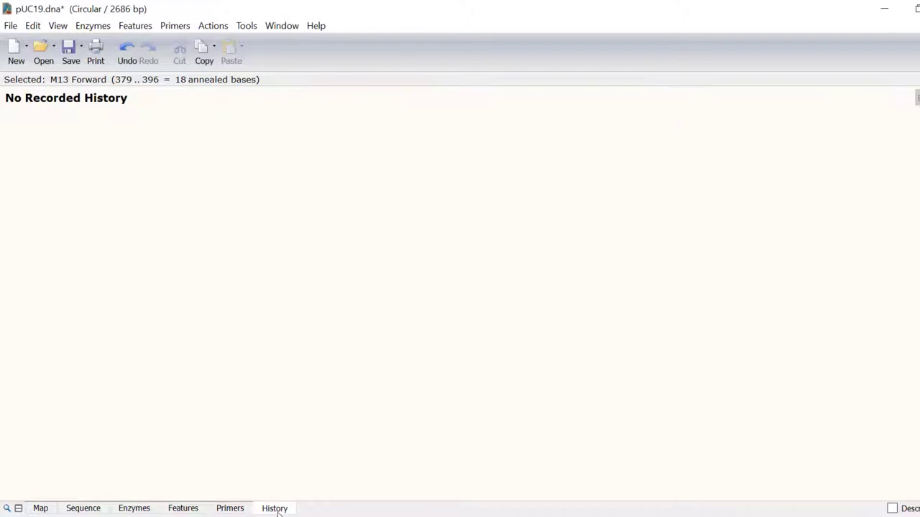
left_click(279, 27)
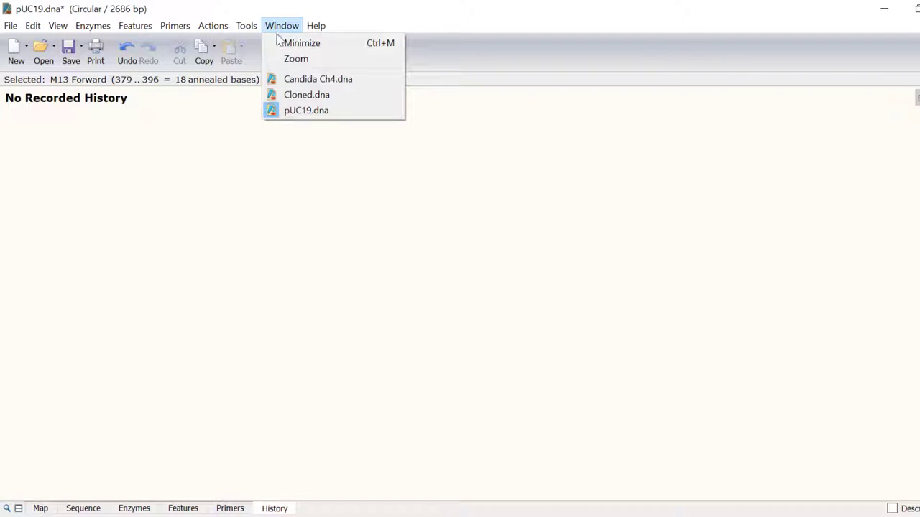
left_click(287, 94)
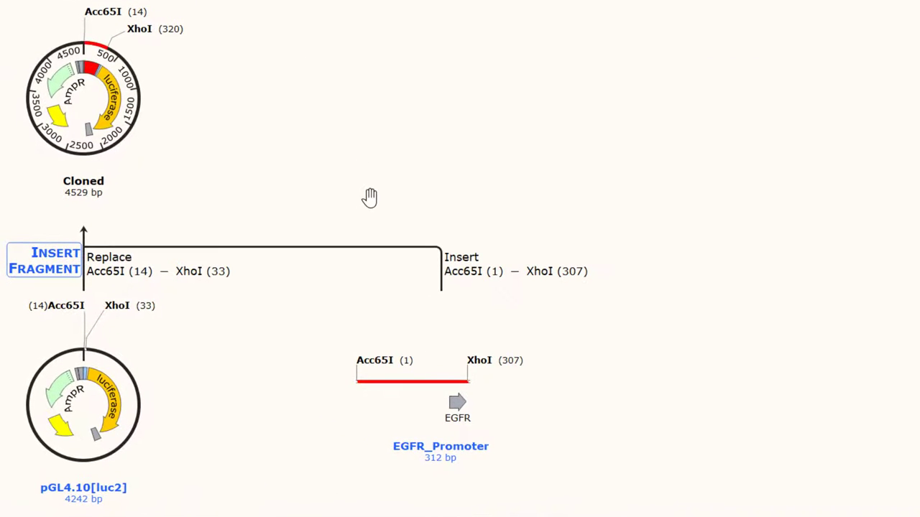
- Resurrect EGFR_Promoter from Cloned's history as a new 312 bp file
scroll(369, 197, "down", 3)
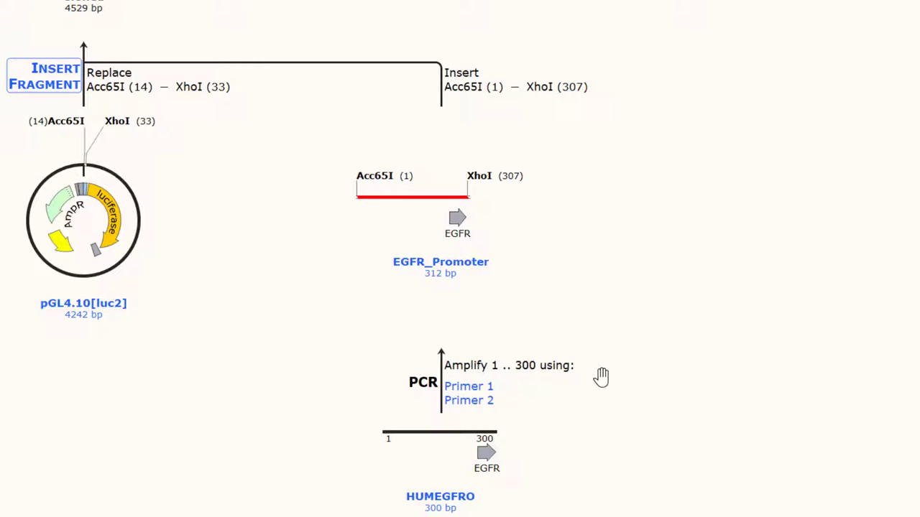
scroll(601, 377, "up", 3)
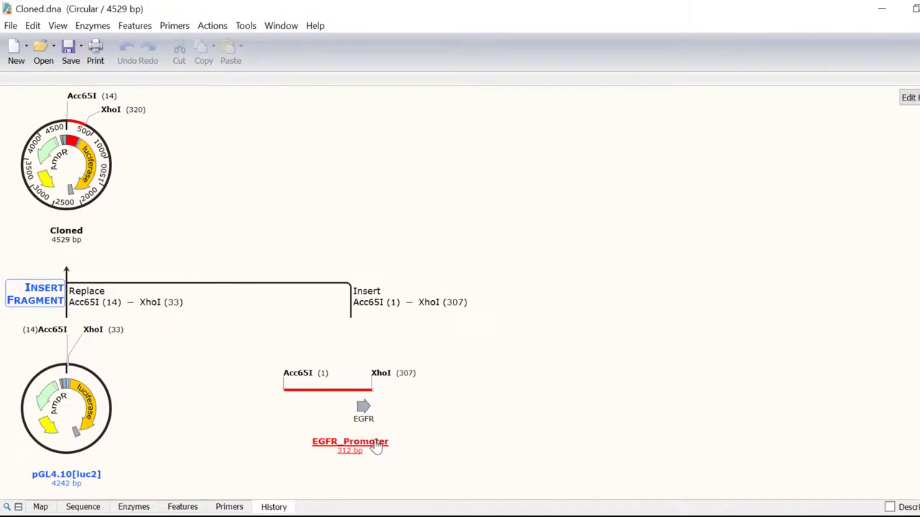
left_click(375, 443)
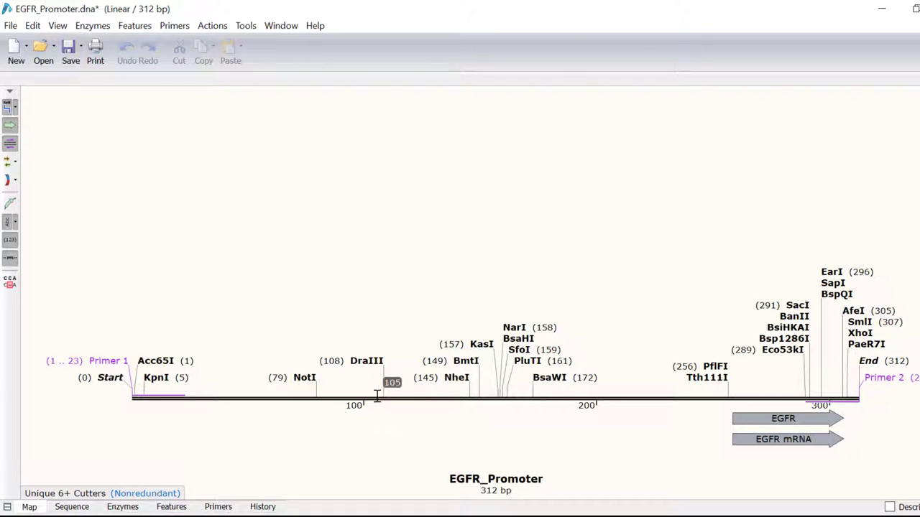
left_click(285, 28)
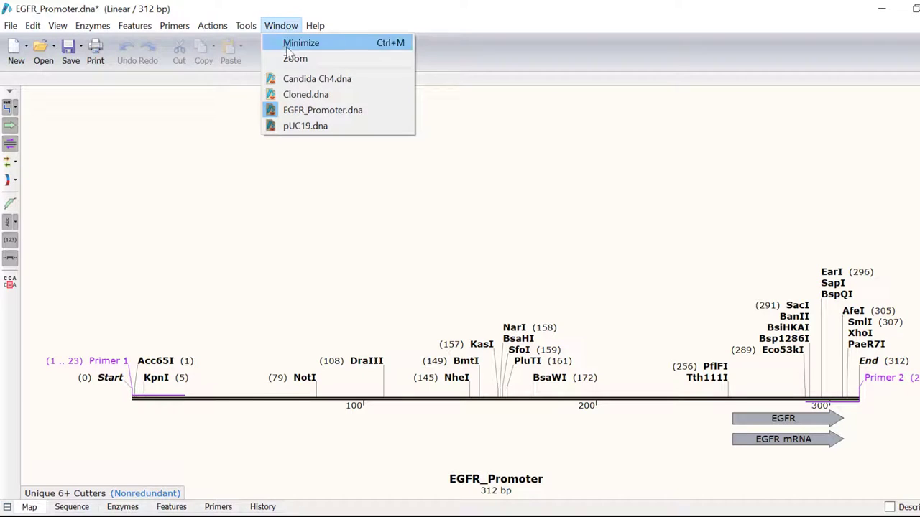
- Switch to Candida Ch4.dna and zoom the map to about 442,259–496,637 bp
left_click(292, 80)
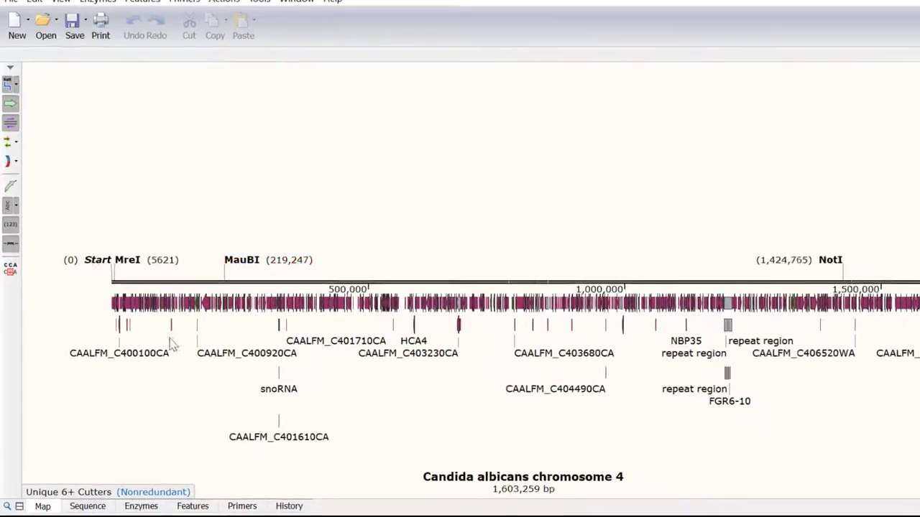
left_click(10, 501)
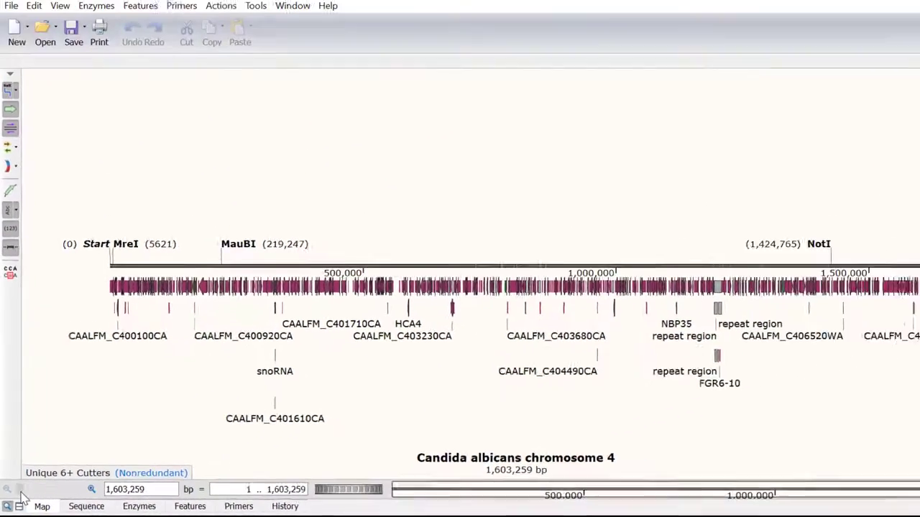
left_click_drag(26, 478, 64, 491)
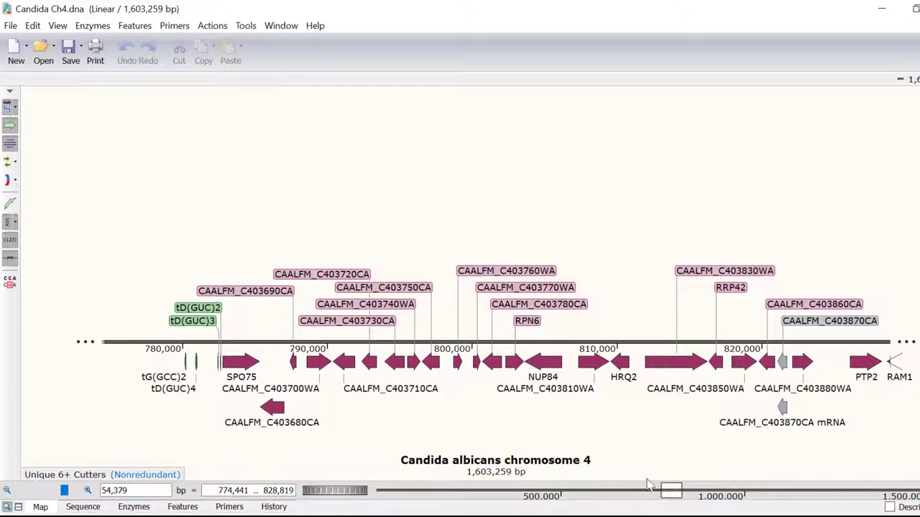
left_click_drag(670, 490, 553, 490)
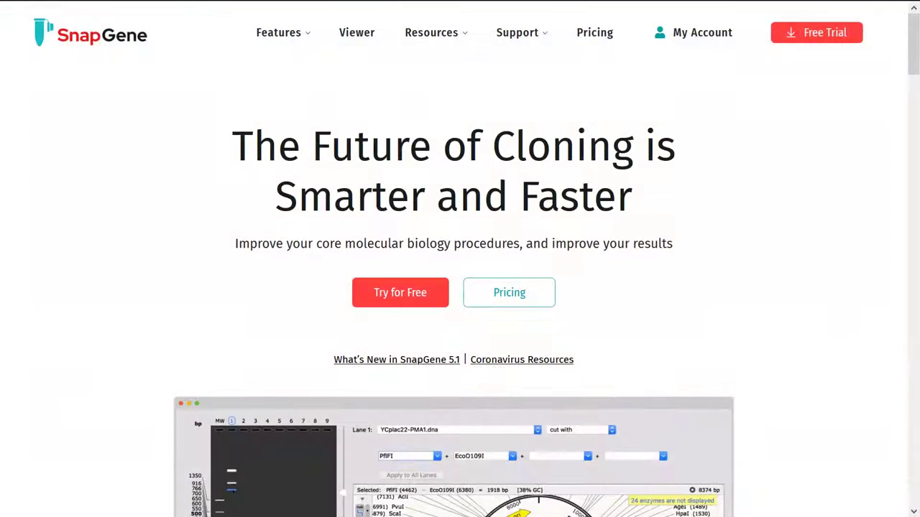
- Scroll the SnapGene homepage down to the Automatically Record Your Work section
scroll(460, 287, "down", 5)
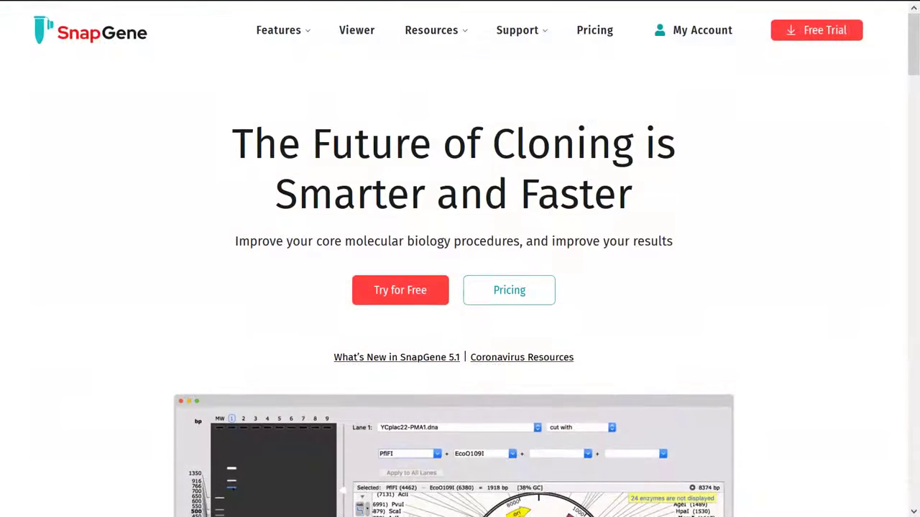
scroll(460, 287, "down", 5)
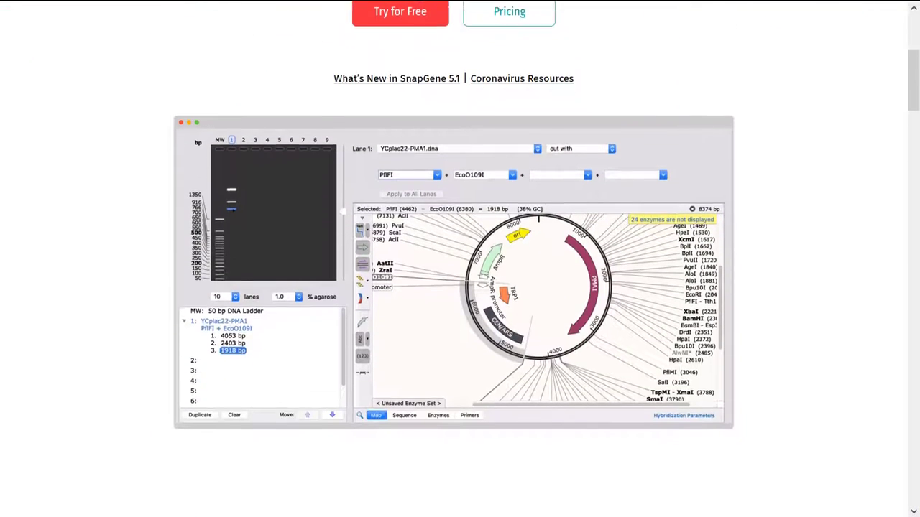
scroll(460, 287, "down", 10)
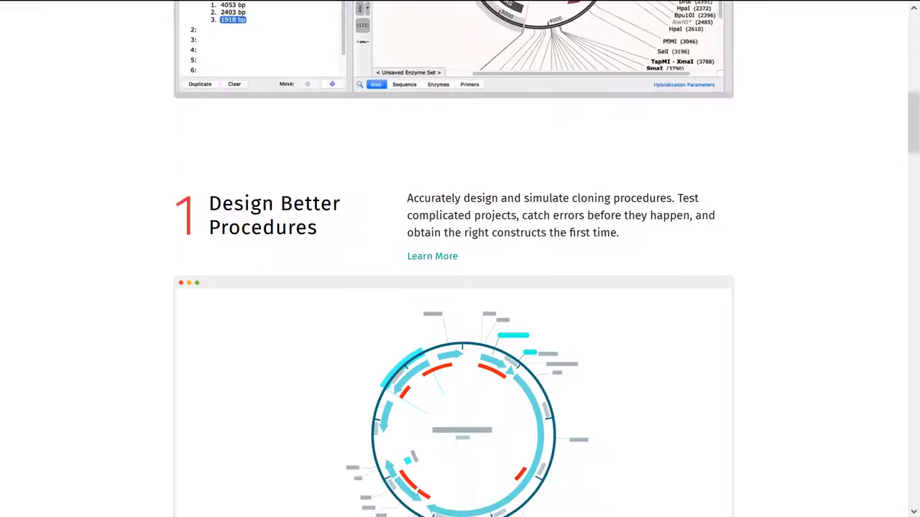
scroll(460, 287, "down", 7)
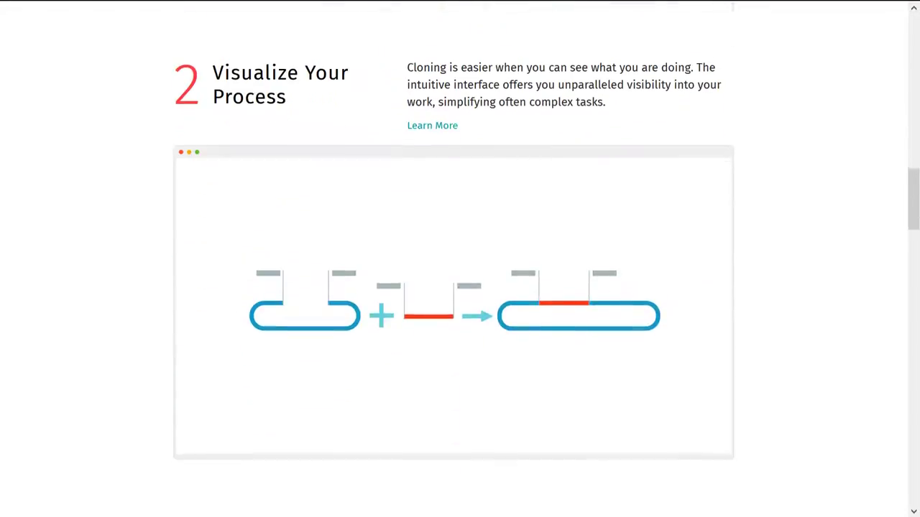
scroll(460, 288, "down", 1)
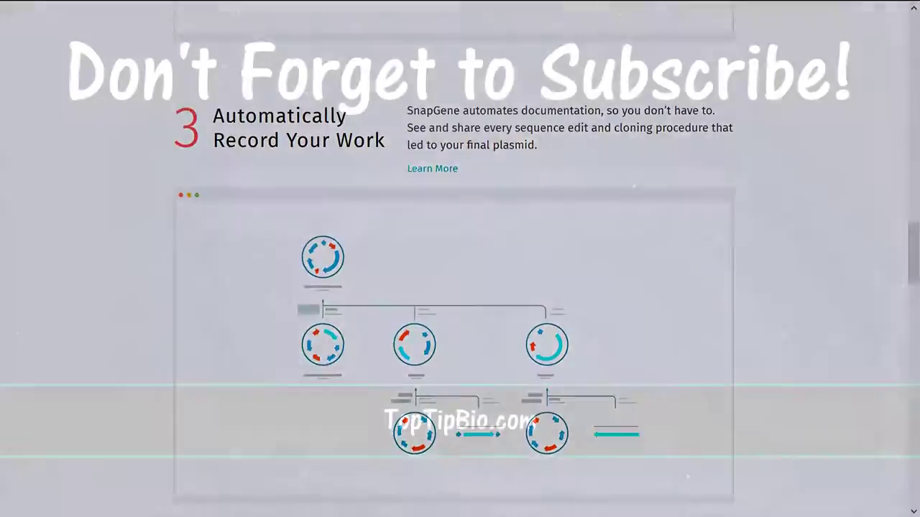